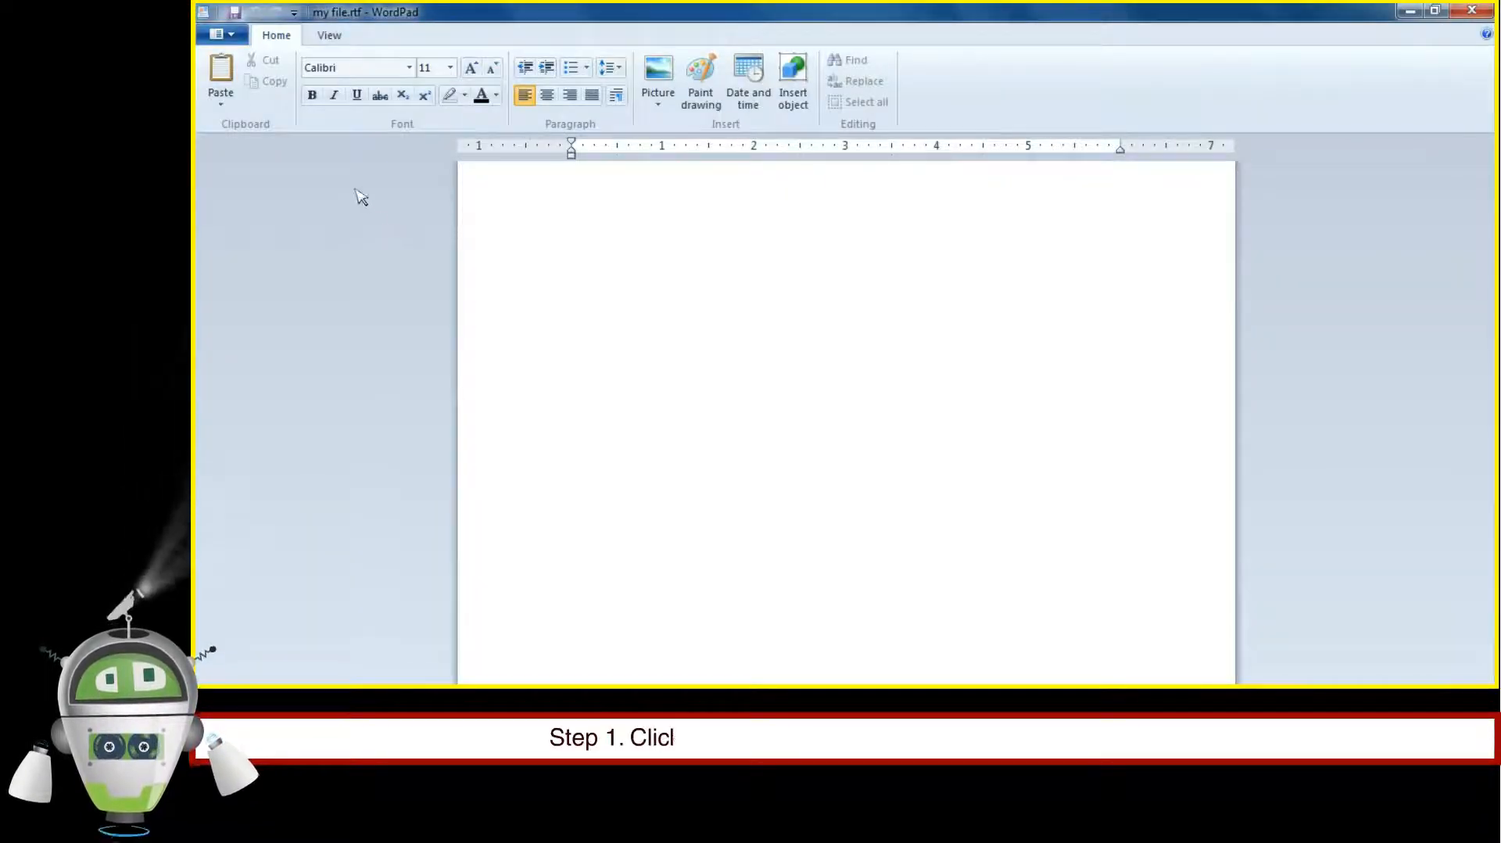
# Bring up the WordPad menu's list of file commands
pyautogui.click(231, 35)
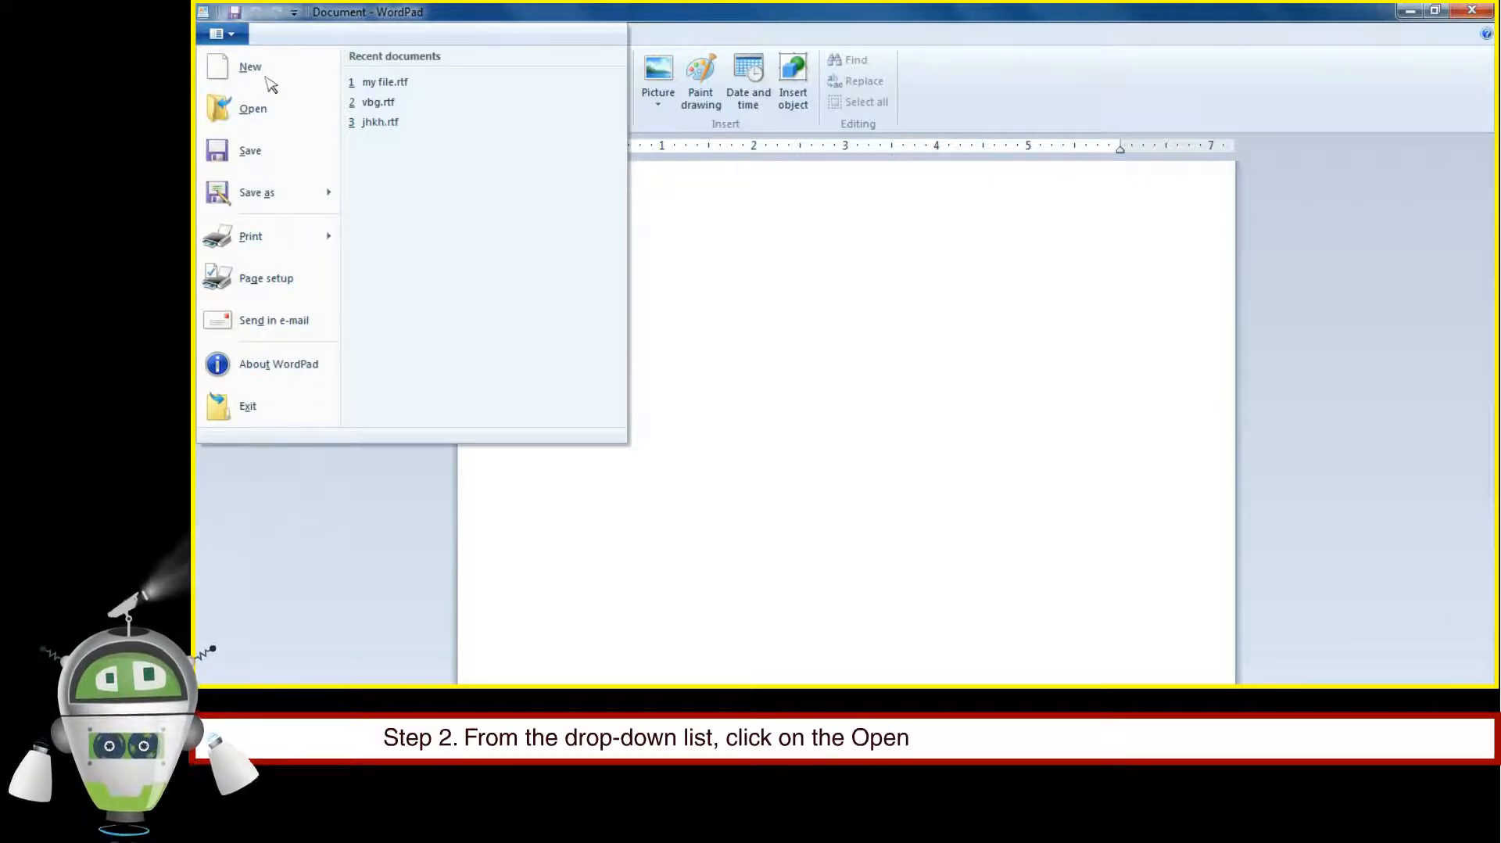
# Open my file.rtf from the Desktop through the Open dialog
pyautogui.click(291, 113)
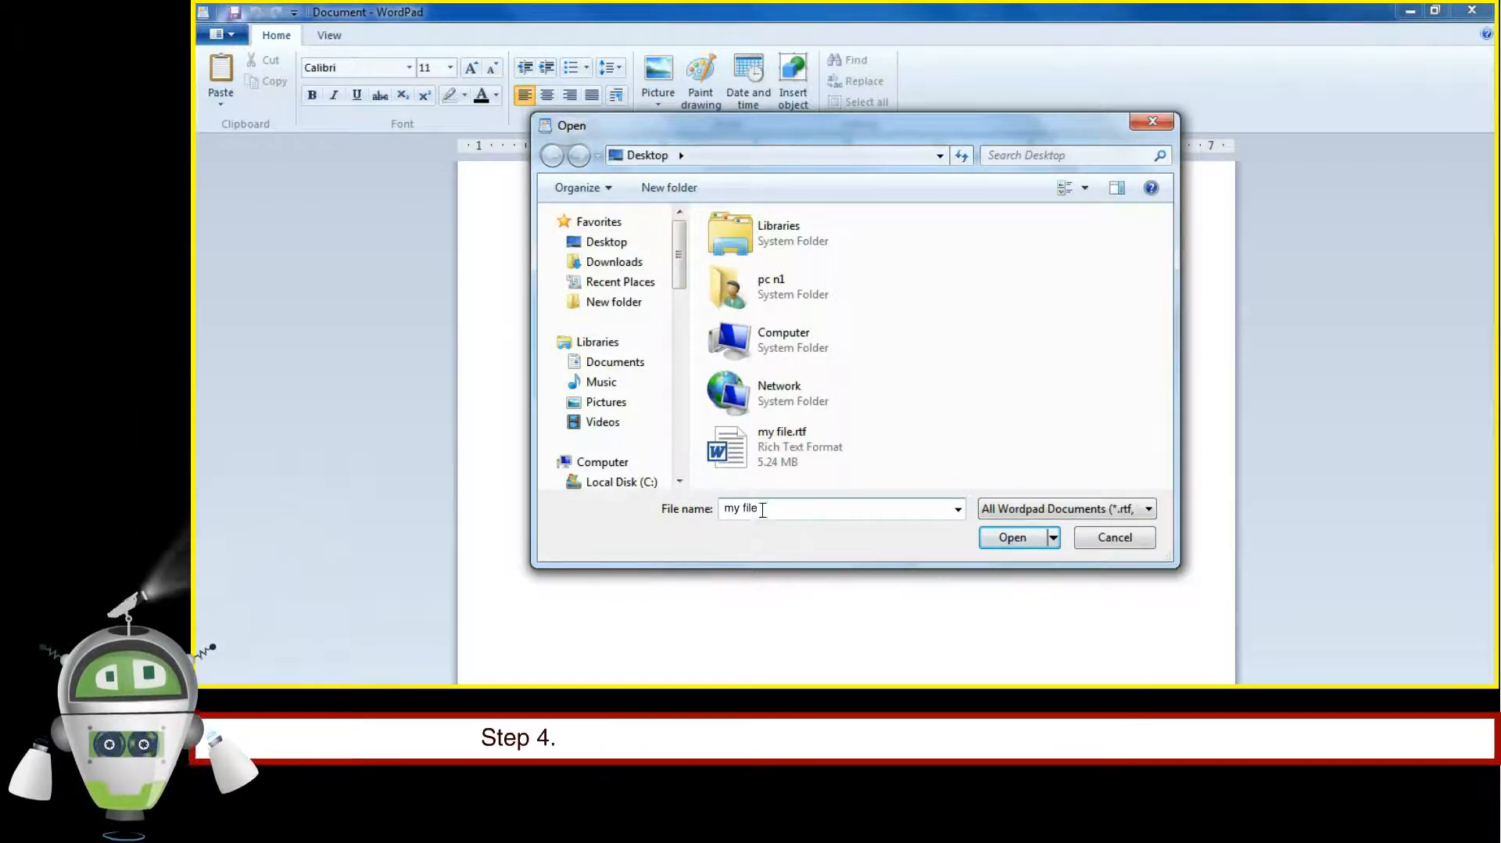
pyautogui.click(1013, 536)
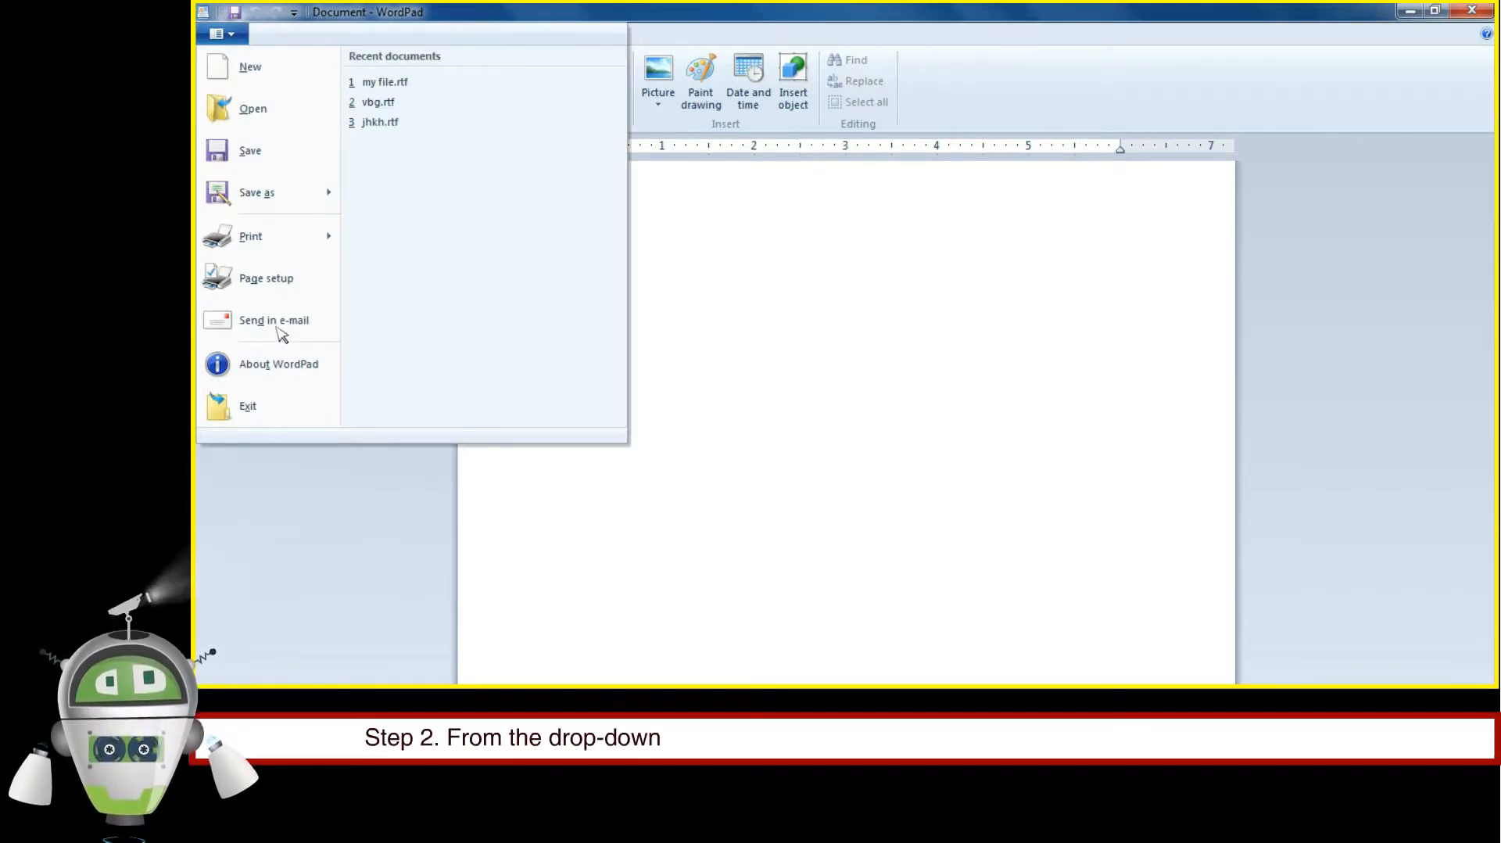
# Exit WordPad, returning to the Windows desktop
pyautogui.click(292, 406)
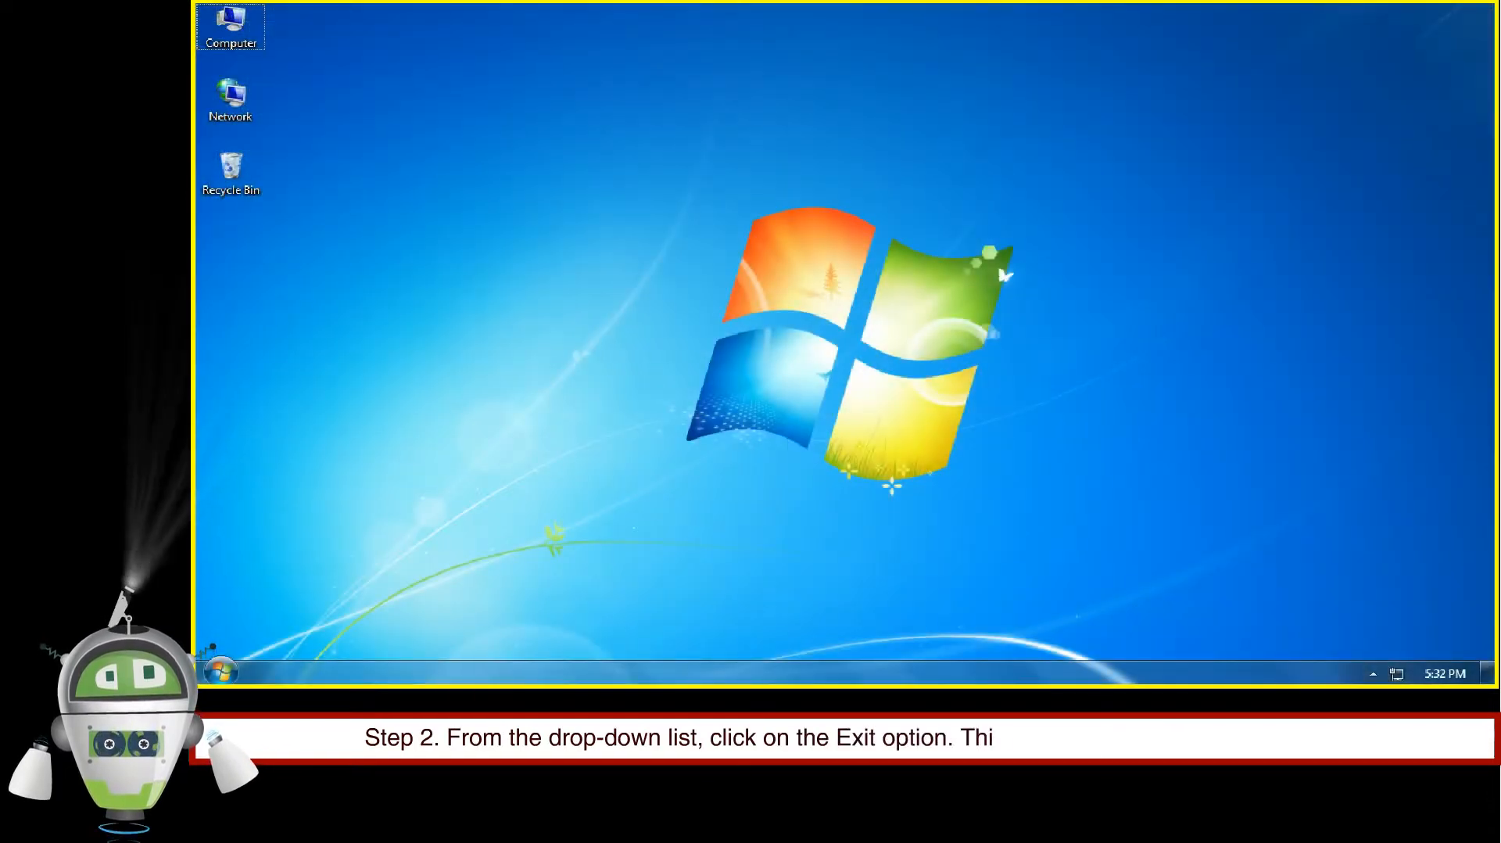